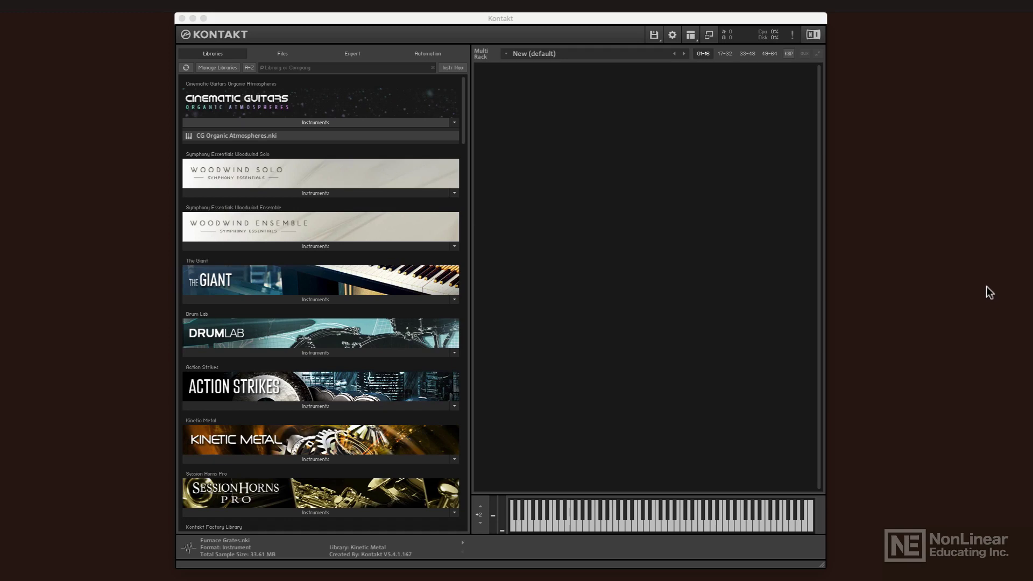
Load Clavinet.nki from the Factory Library's Band > 3 - Electric Pianos folder into the rack.
click(347, 124)
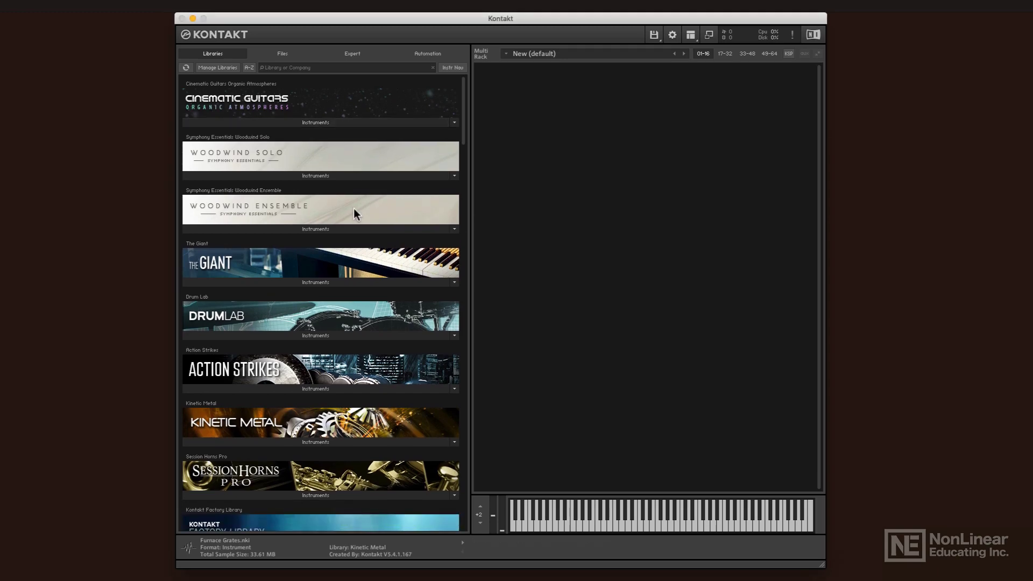
scroll(354, 214, down, 3)
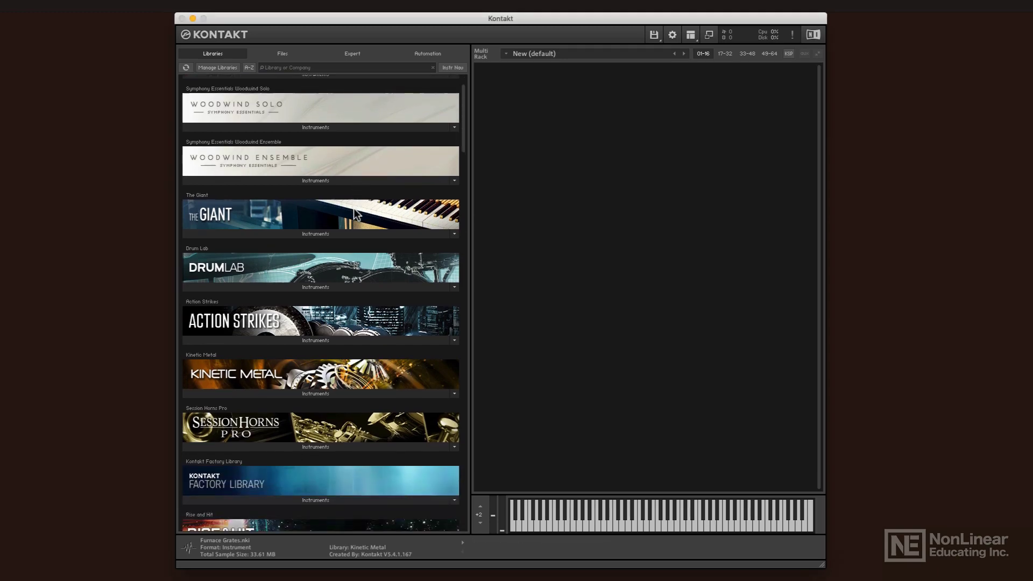
scroll(353, 213, down, 4)
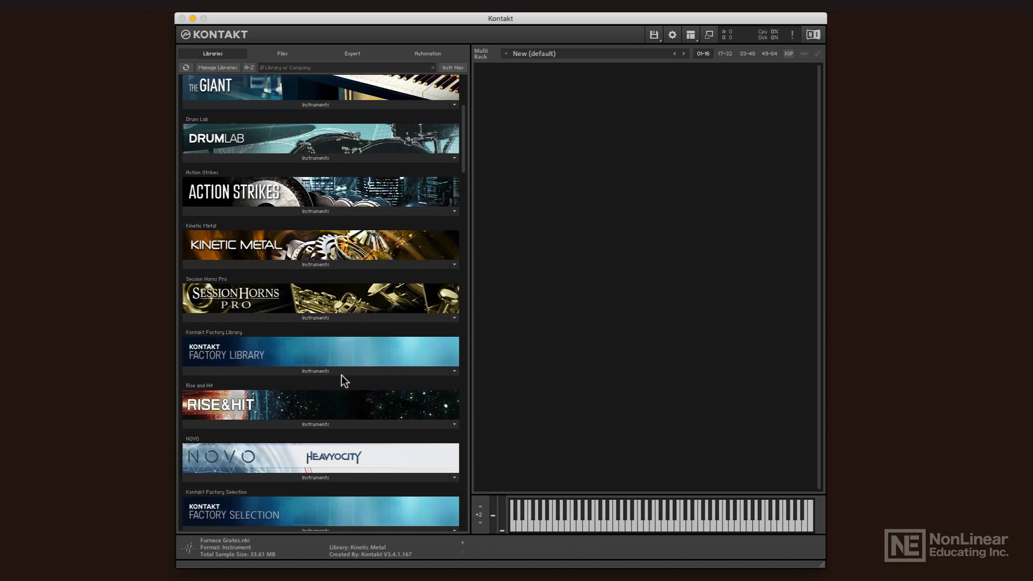
click(343, 371)
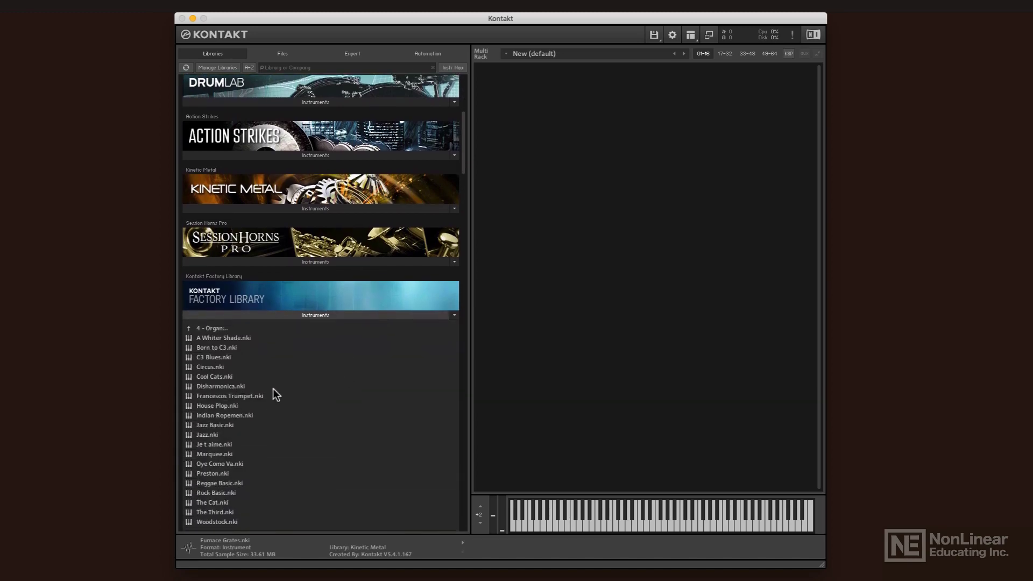
click(225, 329)
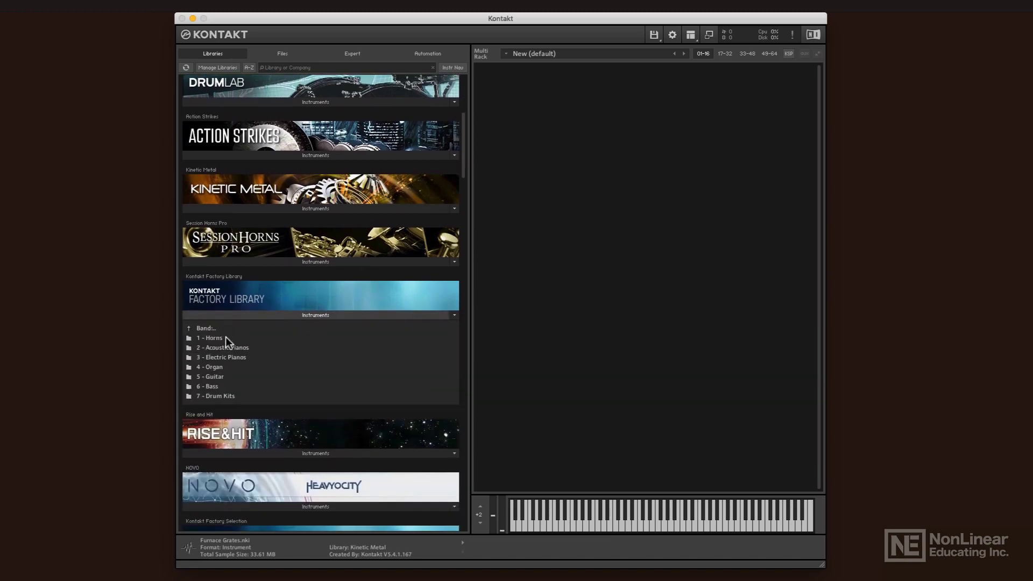
click(228, 357)
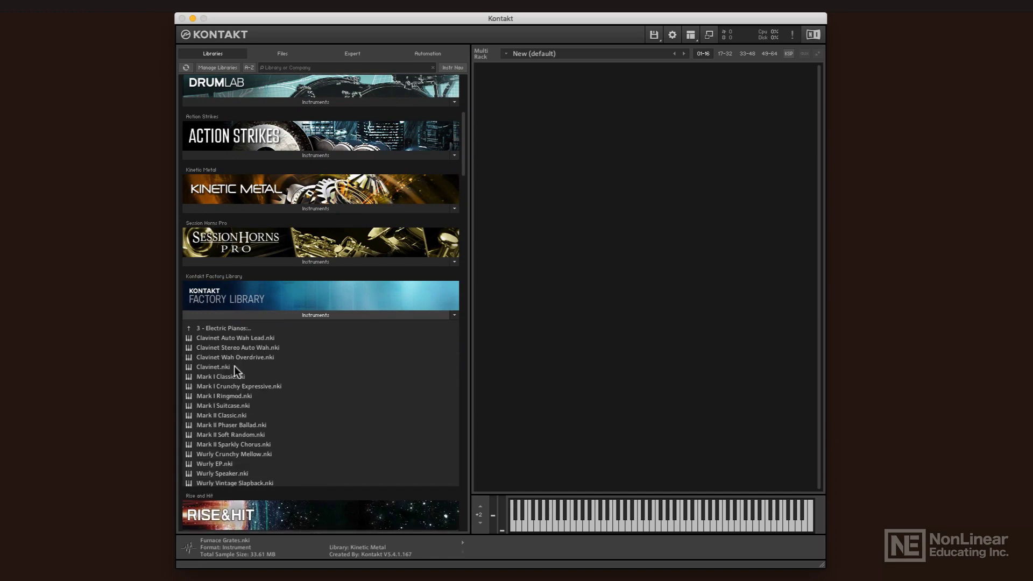
double_click(241, 367)
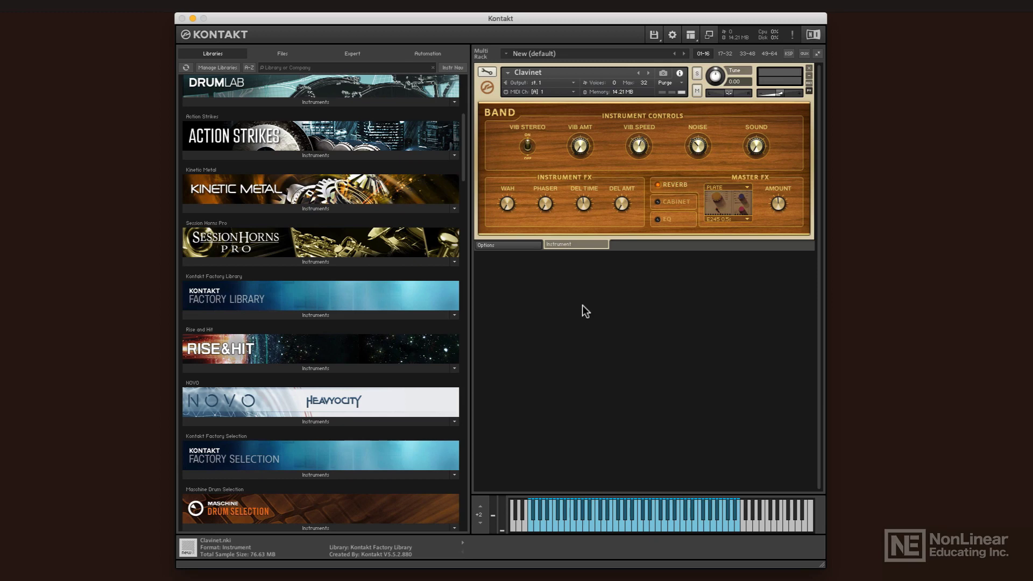
Remove Clavinet and load The Giant.nki and Kinetic Metal's Electrified Piano.nki into the rack.
click(808, 68)
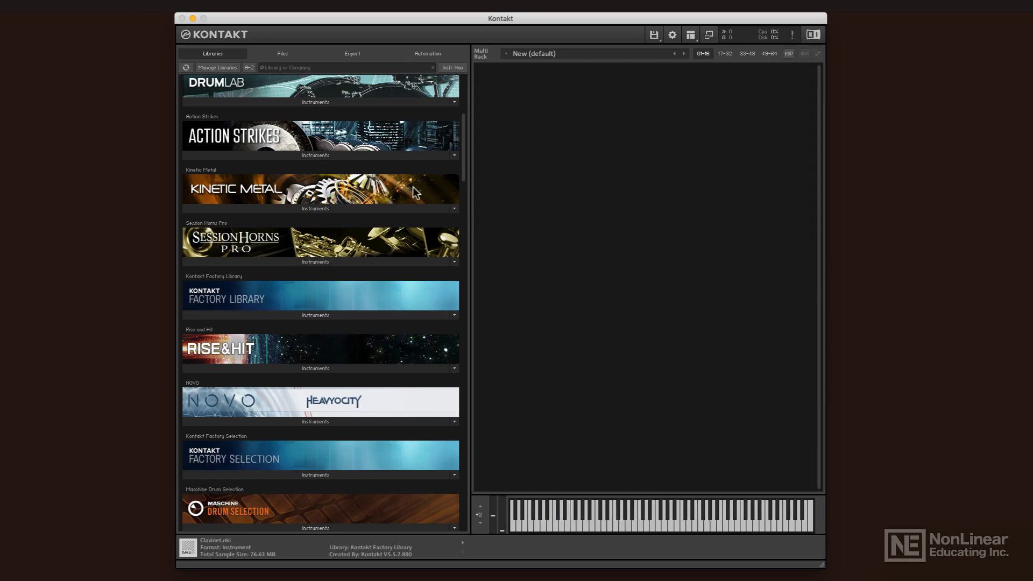
scroll(414, 191, up, 4)
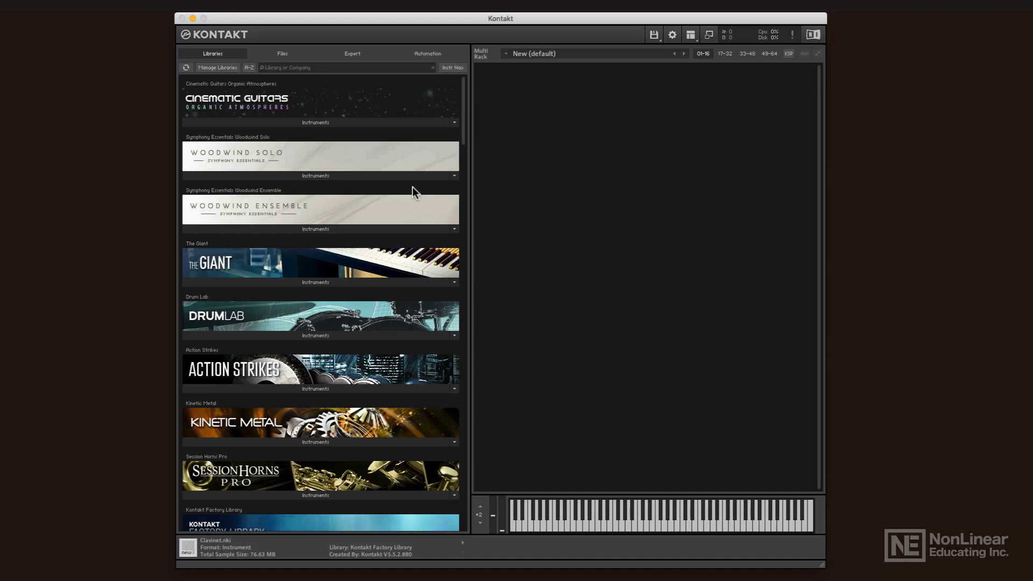
click(359, 282)
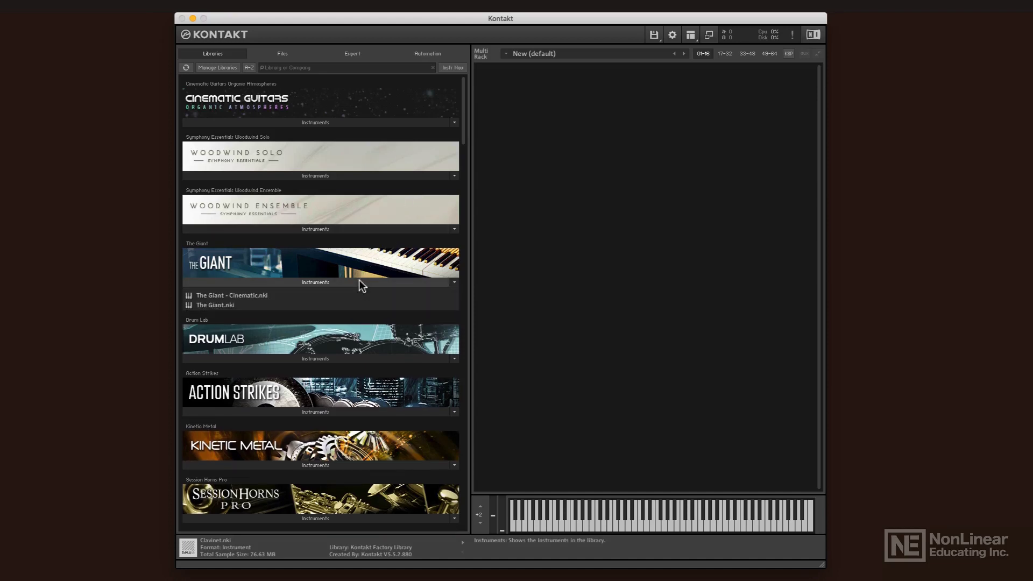
double_click(333, 305)
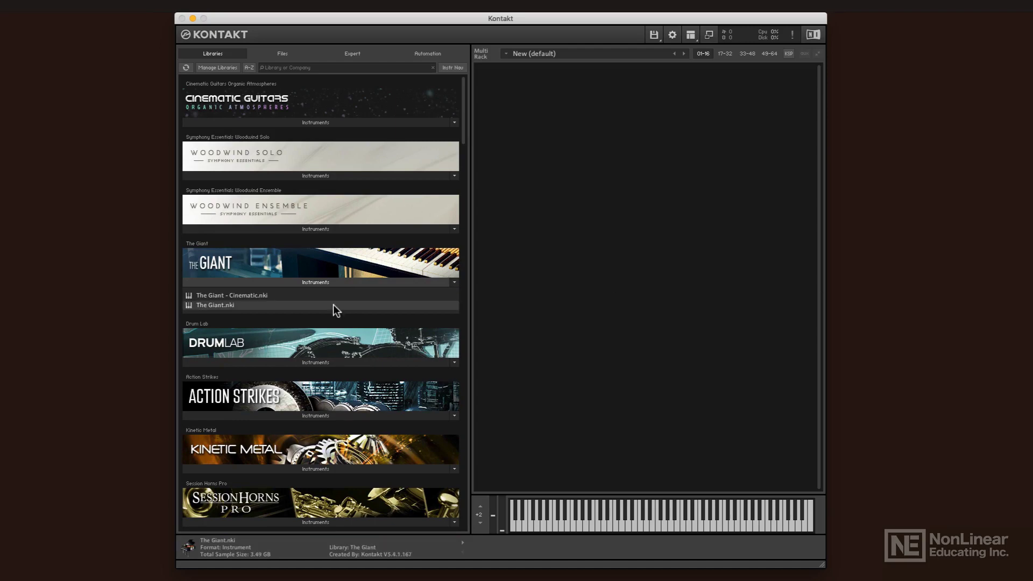
click(338, 282)
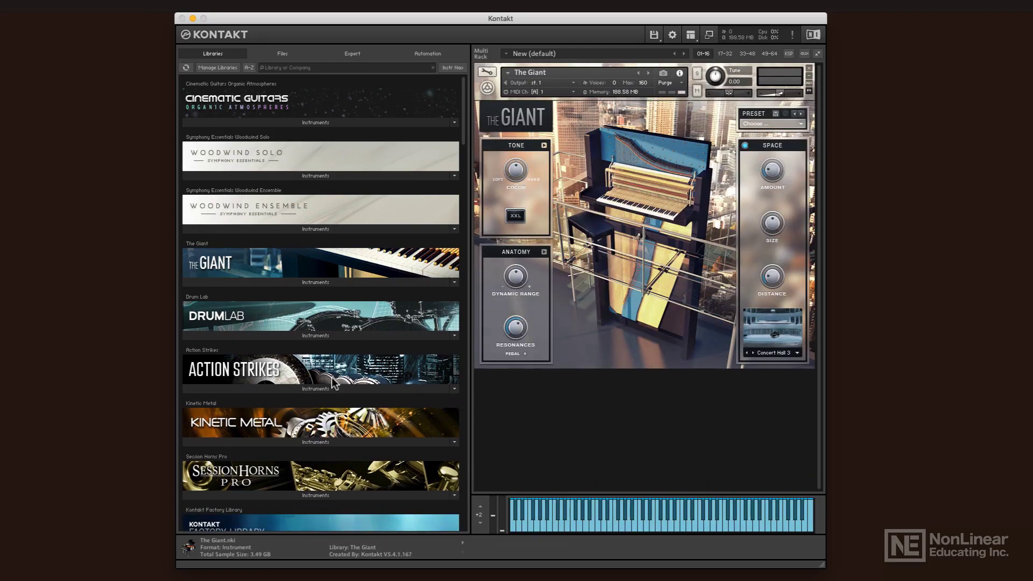
click(330, 442)
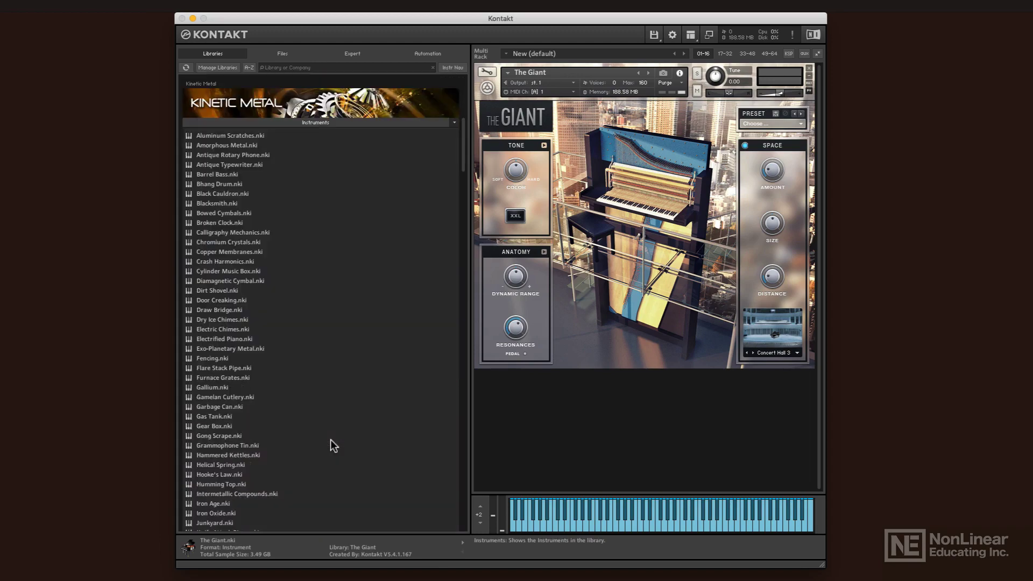
double_click(286, 340)
click(359, 123)
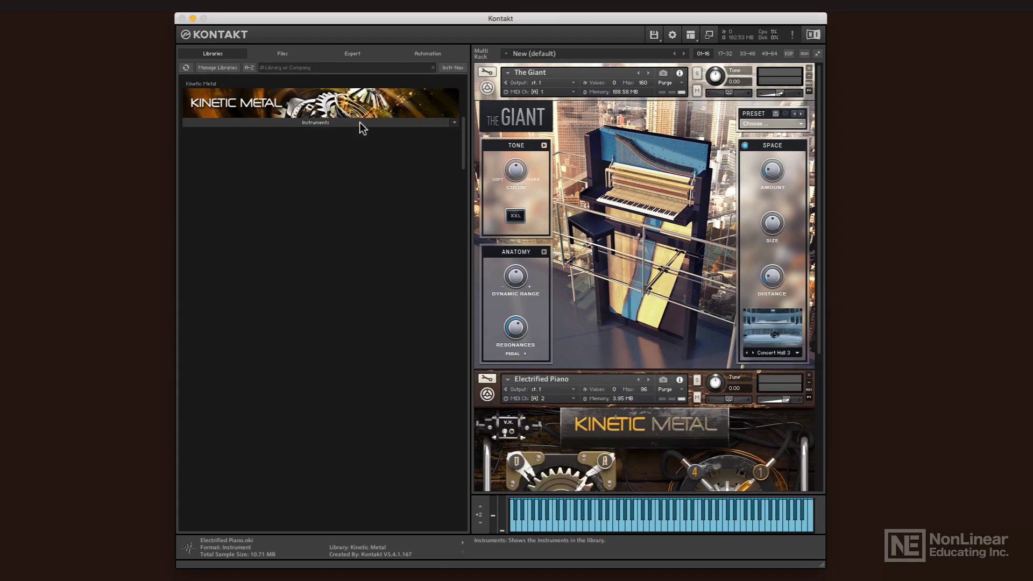
Set Electrified Piano to omni MIDI with volume -3.3, and pan The Giant right.
click(528, 398)
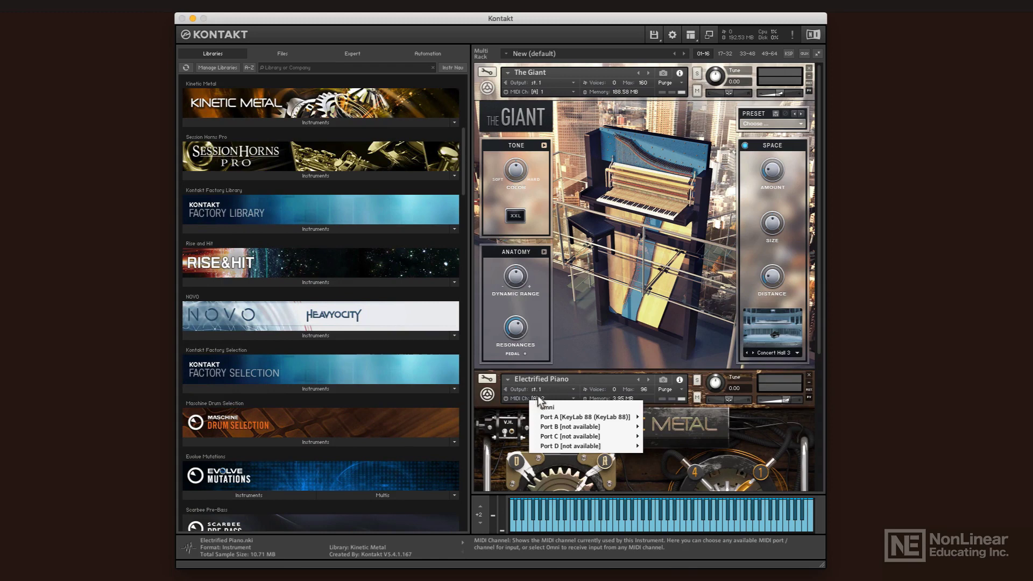
click(548, 408)
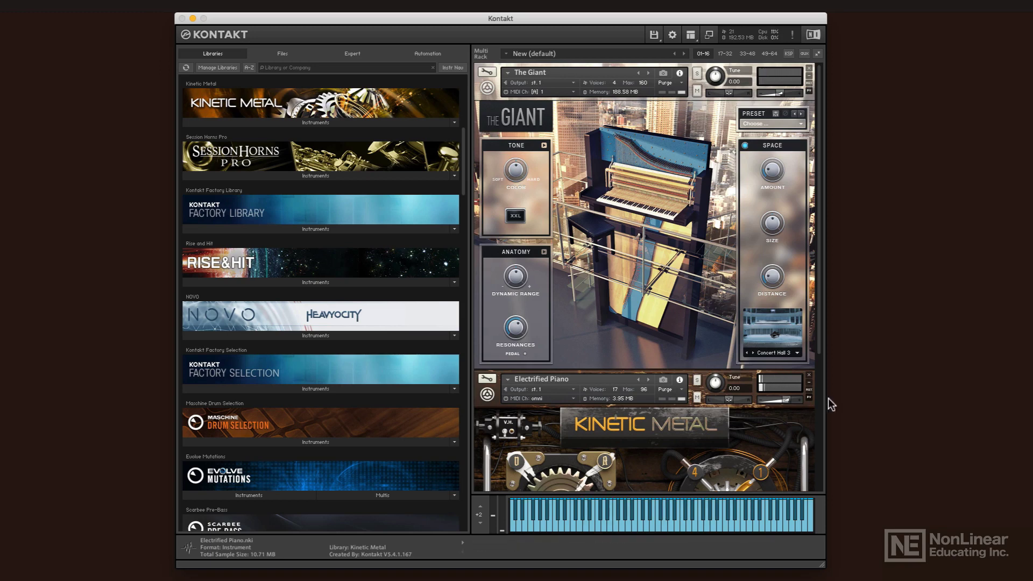
drag(787, 400, 771, 399)
drag(728, 92, 735, 93)
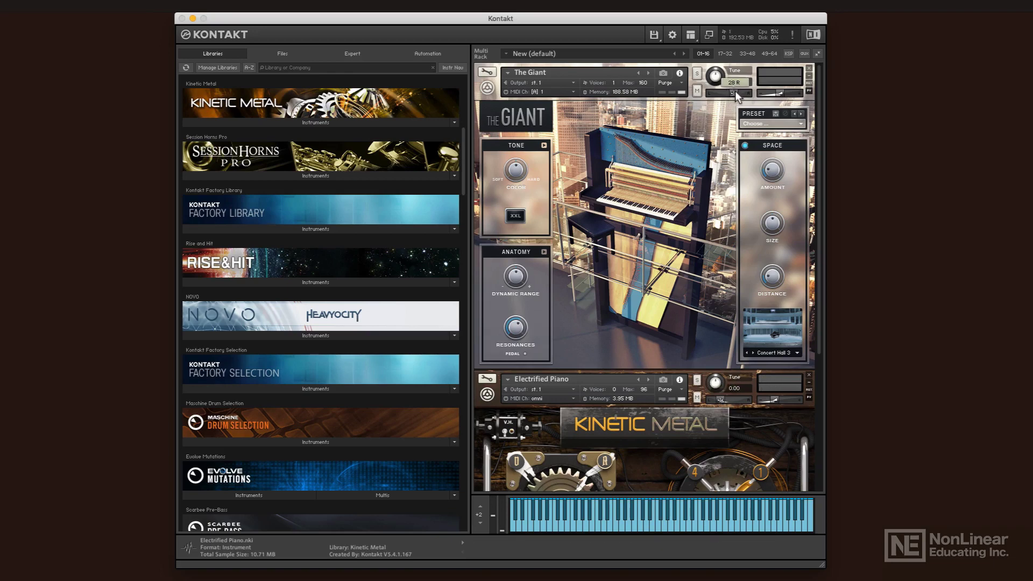
Remove The Giant and Electrified Piano without saving, then list Cinematic Guitars' CG Organic Atmospheres.nki.
click(809, 69)
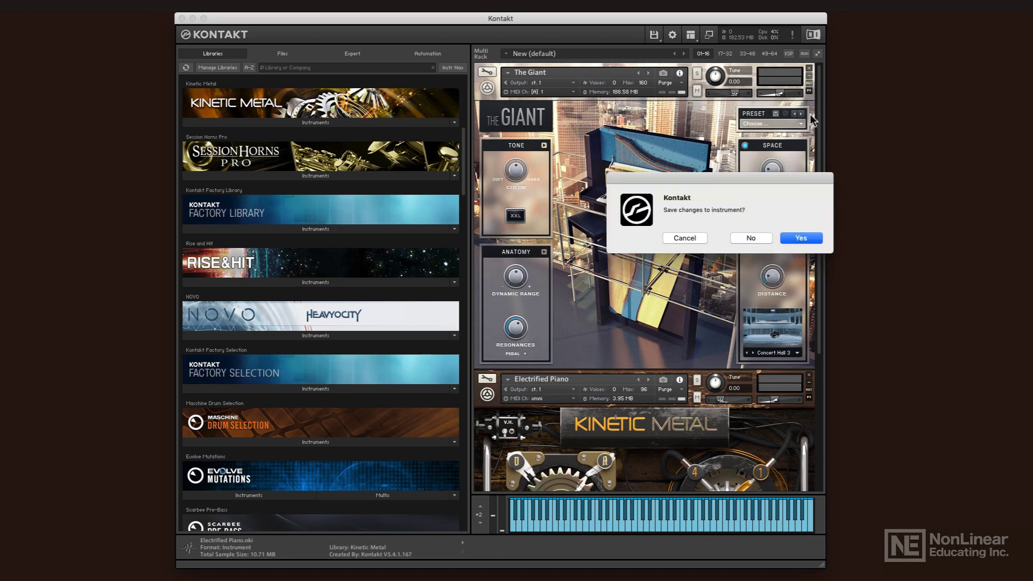
click(759, 239)
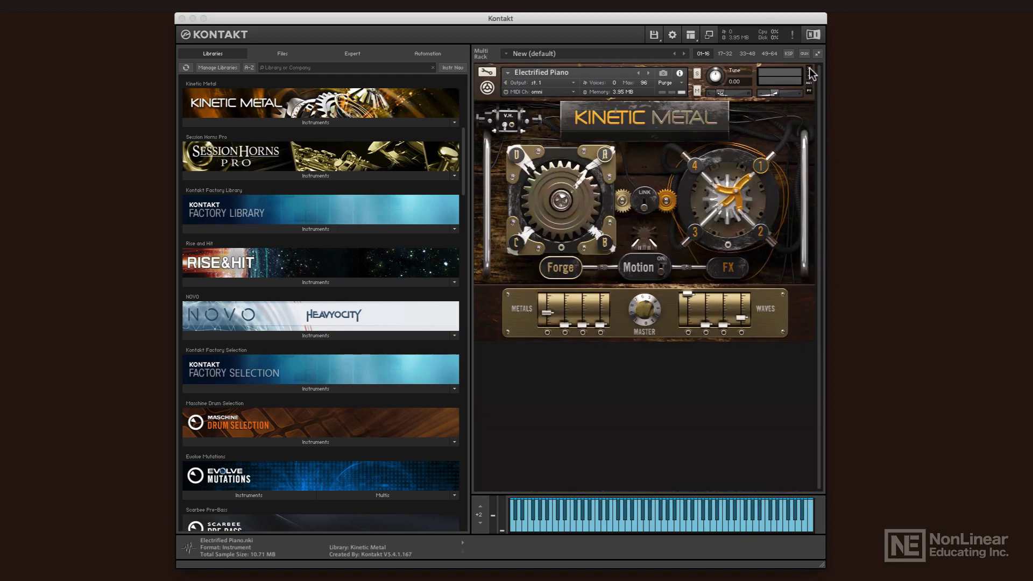
click(810, 72)
click(758, 239)
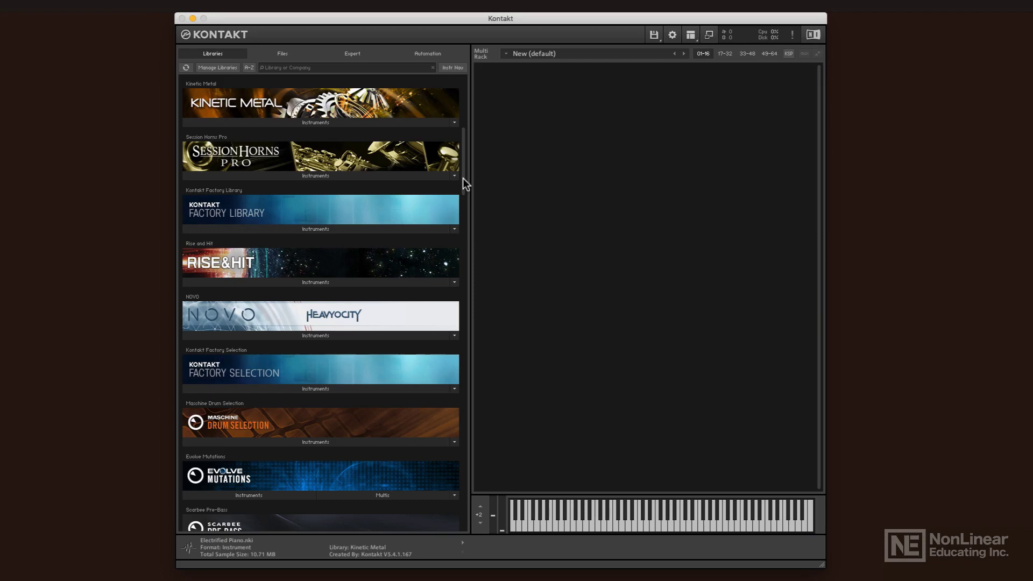
drag(464, 184, 461, 123)
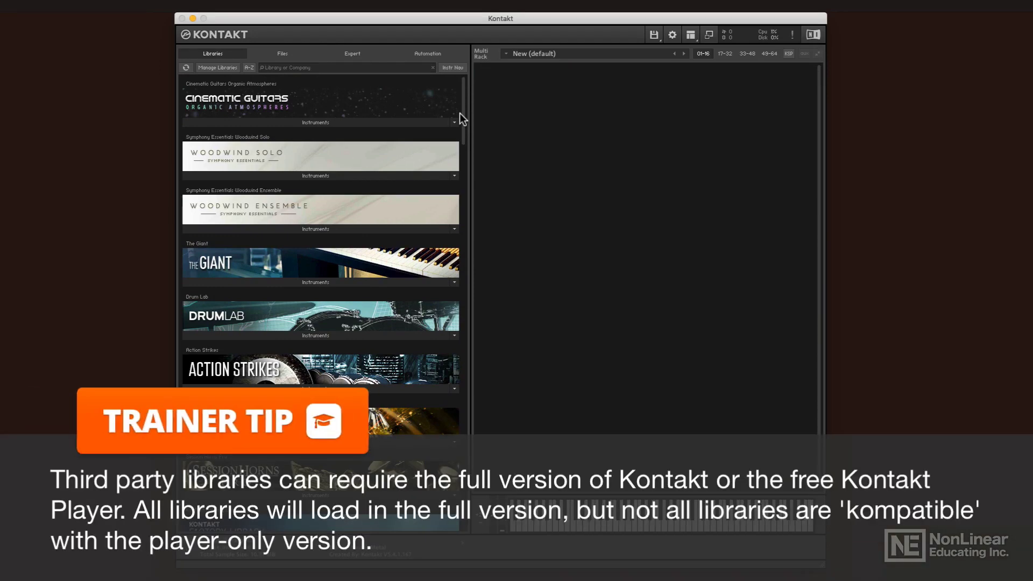
click(425, 120)
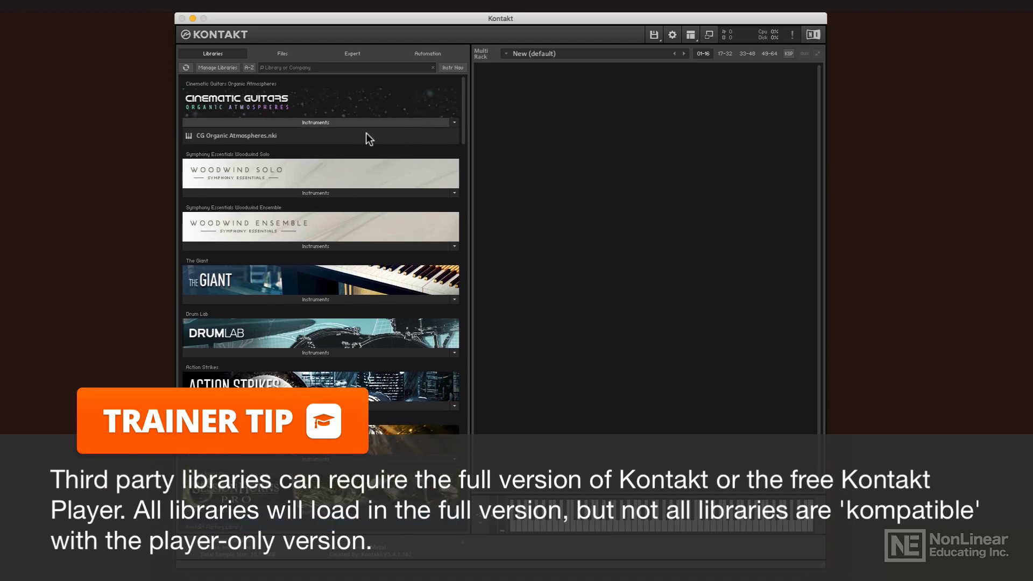
Load CG Organic Atmospheres.nki and pick the Dipping In preset from the Instrument Browser.
double_click(348, 140)
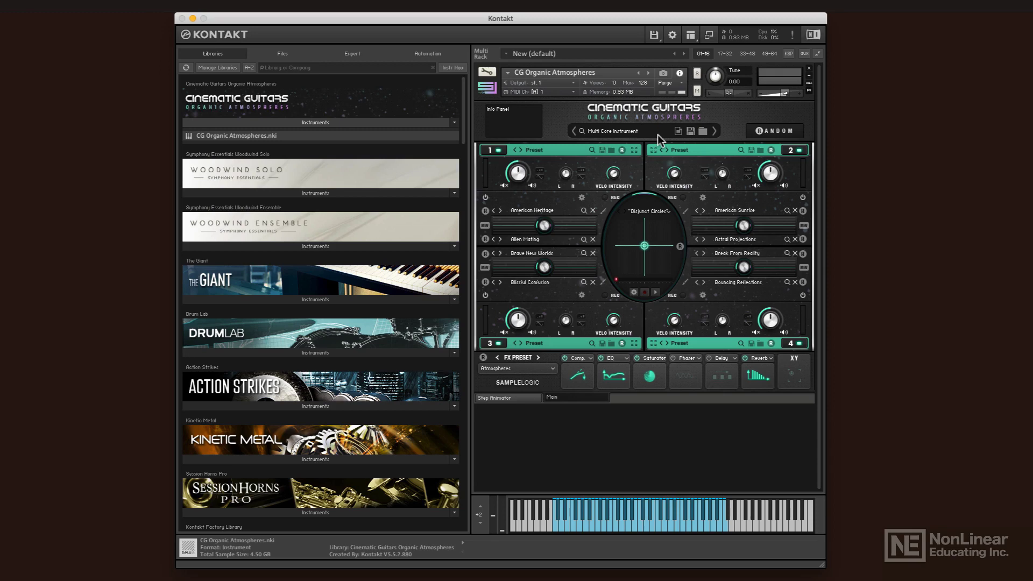
click(648, 132)
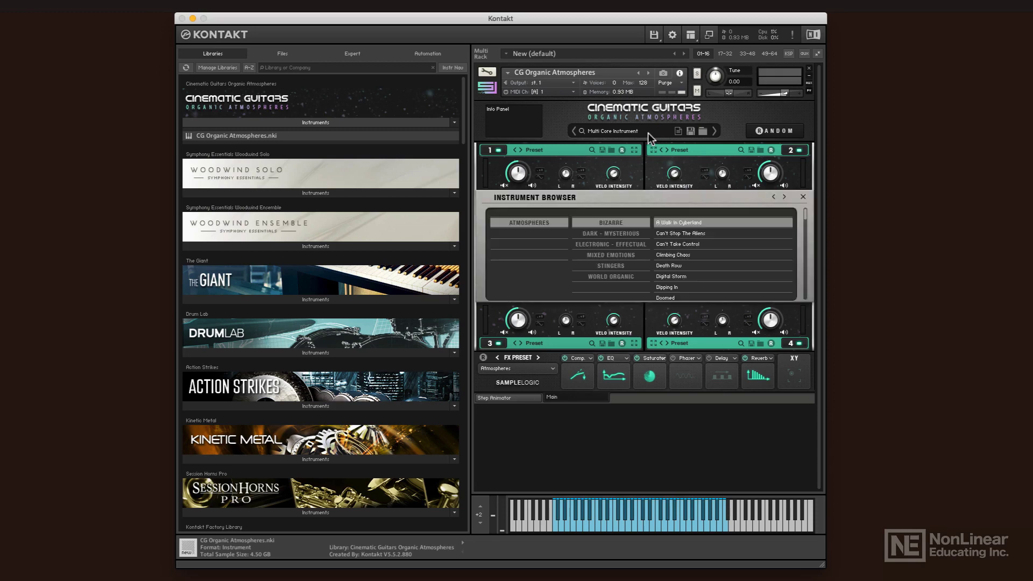
click(687, 289)
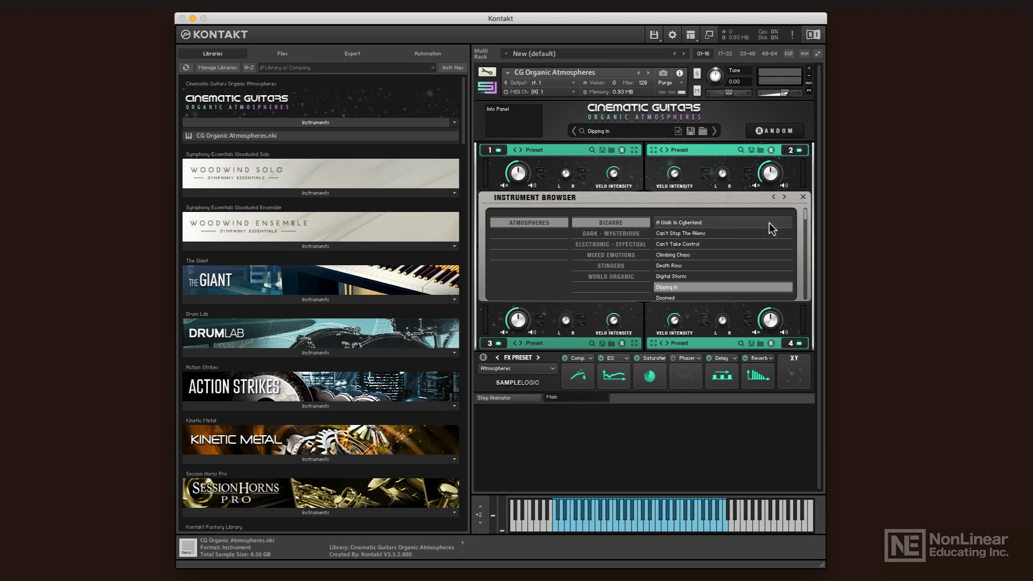
click(804, 196)
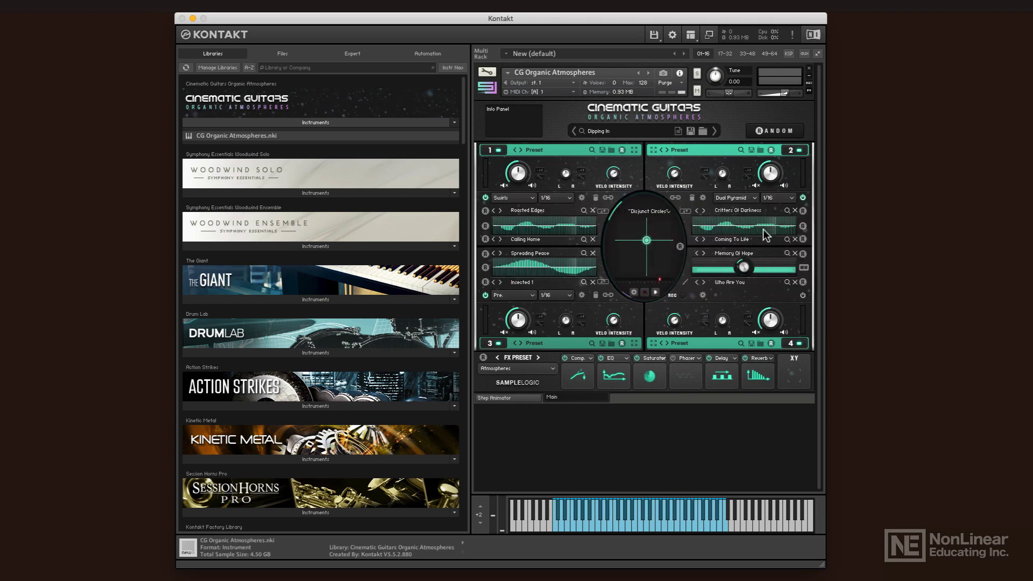
Remove the guitar instrument without saving and create a New (default) empty instrument.
click(809, 68)
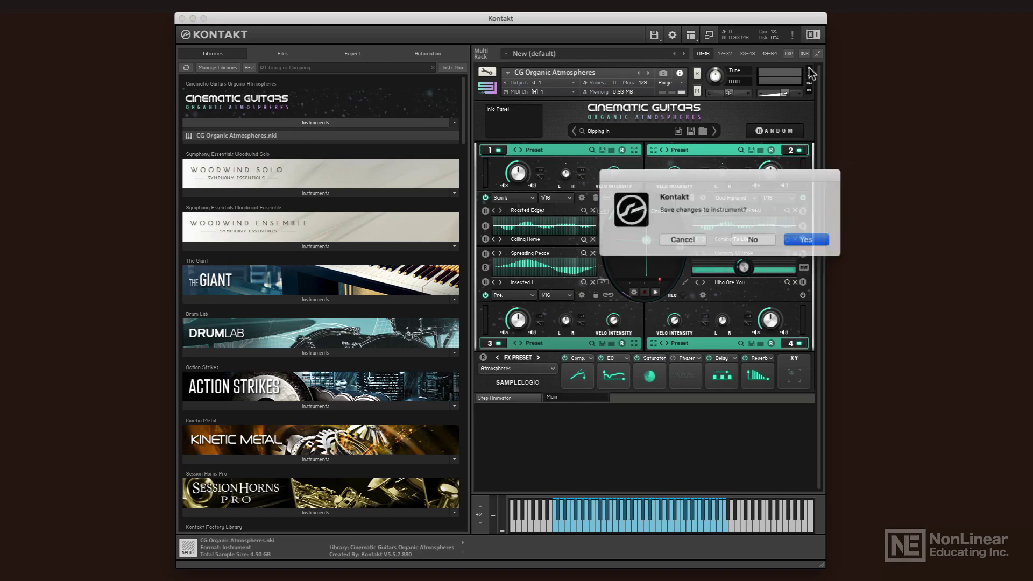
click(754, 238)
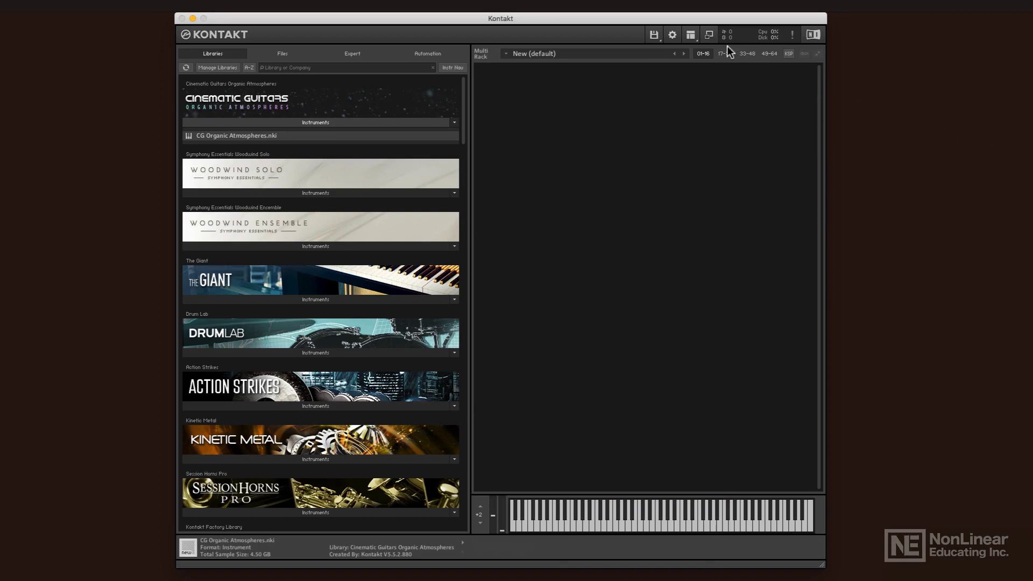
click(655, 36)
click(662, 48)
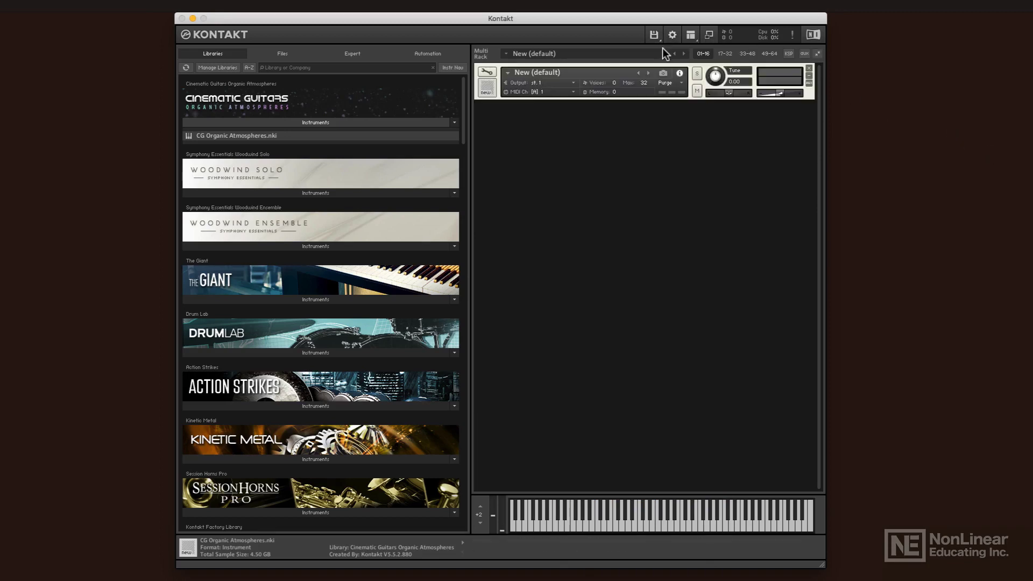
Open the new instrument's Mapping Editor and switch to the Finder window of samples.
click(486, 72)
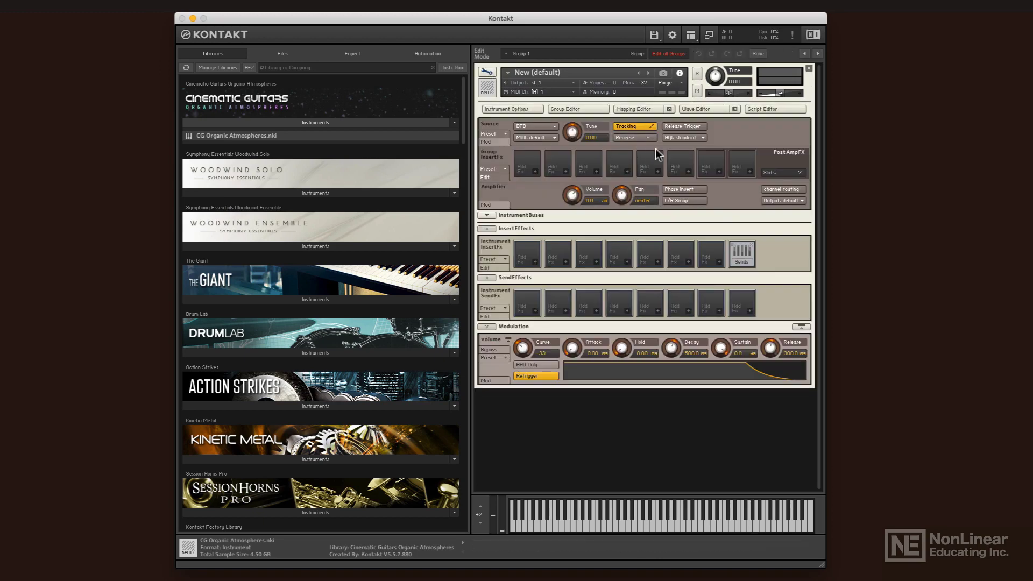
click(635, 109)
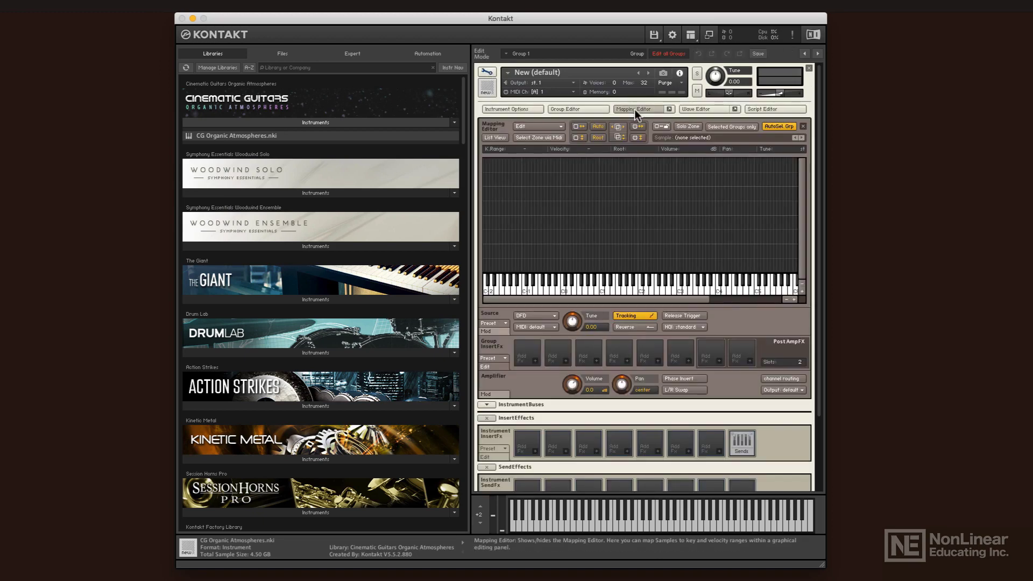
key(super+Tab)
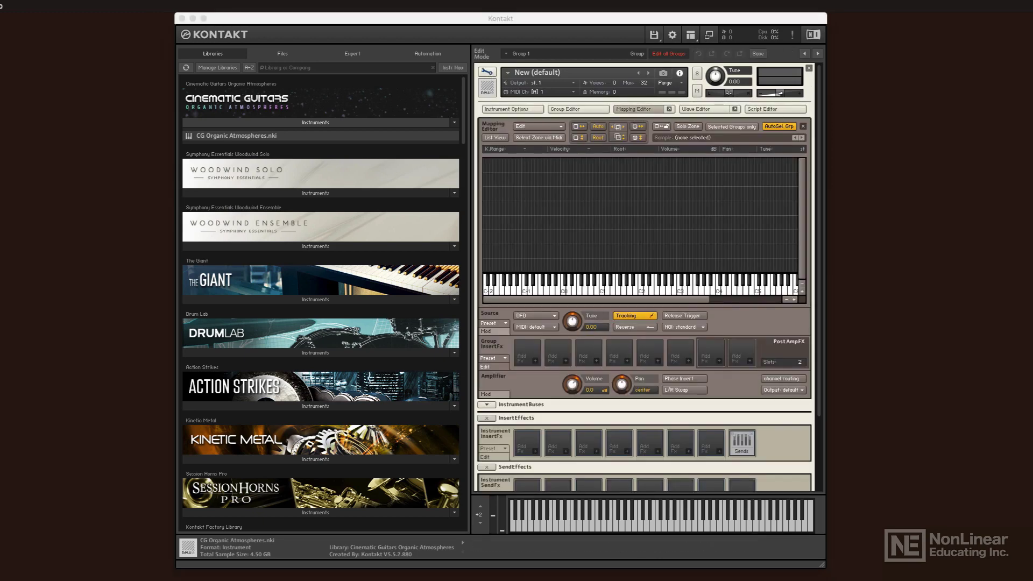
Drag all ten .aif files from Samples > DX7 > synth 1 into the Mapping Editor as zones.
drag(630, 364, 1032, 88)
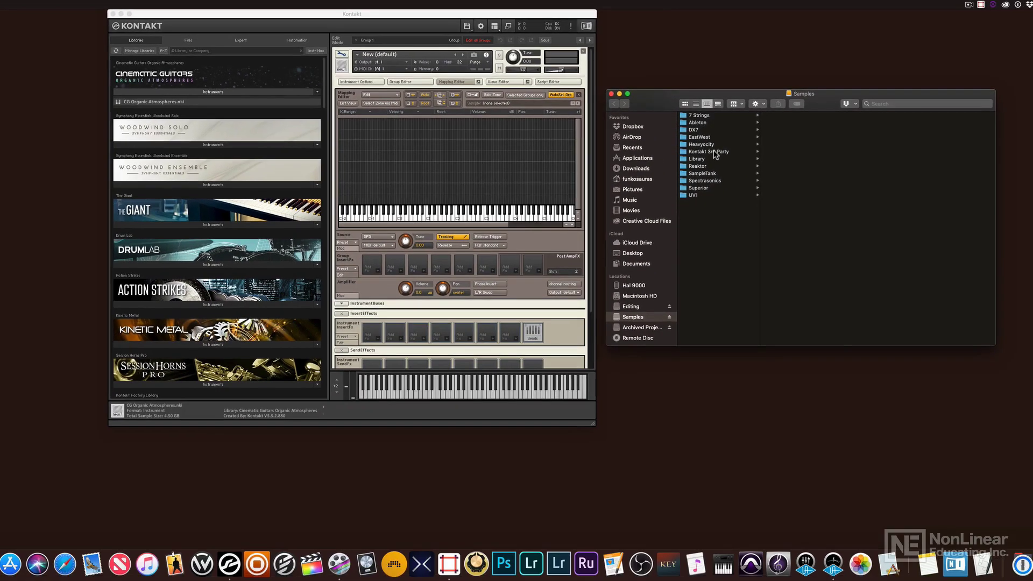
click(711, 129)
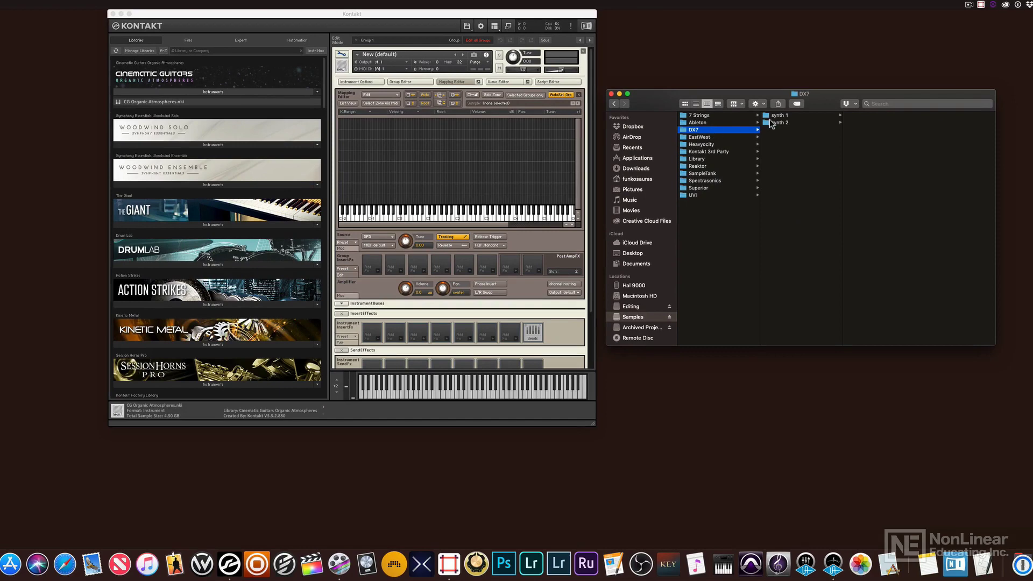
click(783, 115)
drag(886, 225, 870, 98)
drag(870, 145, 373, 158)
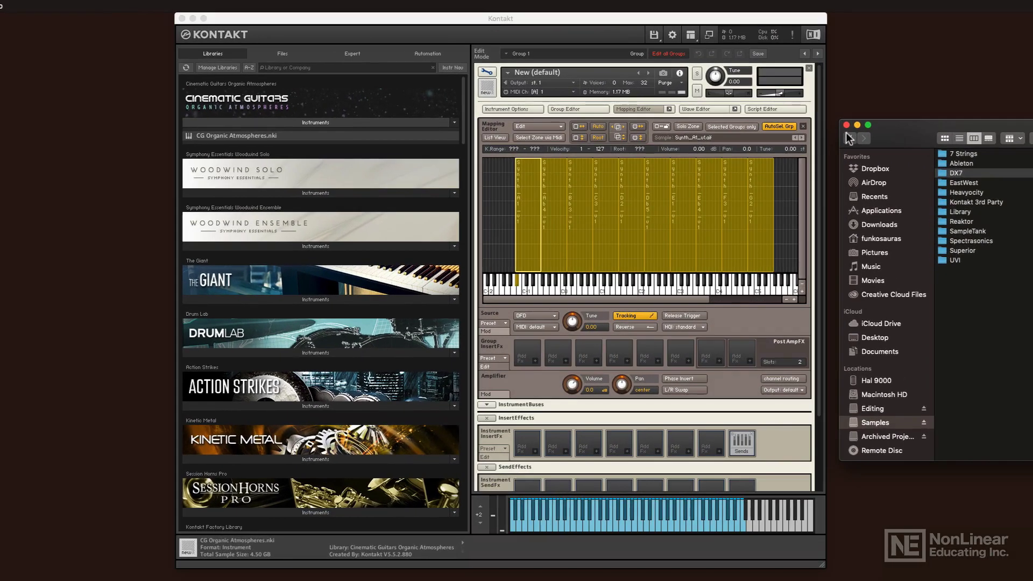
Close Finder, audition the mapped DX7 zones, and exit Edit Mode back to the rack.
click(846, 125)
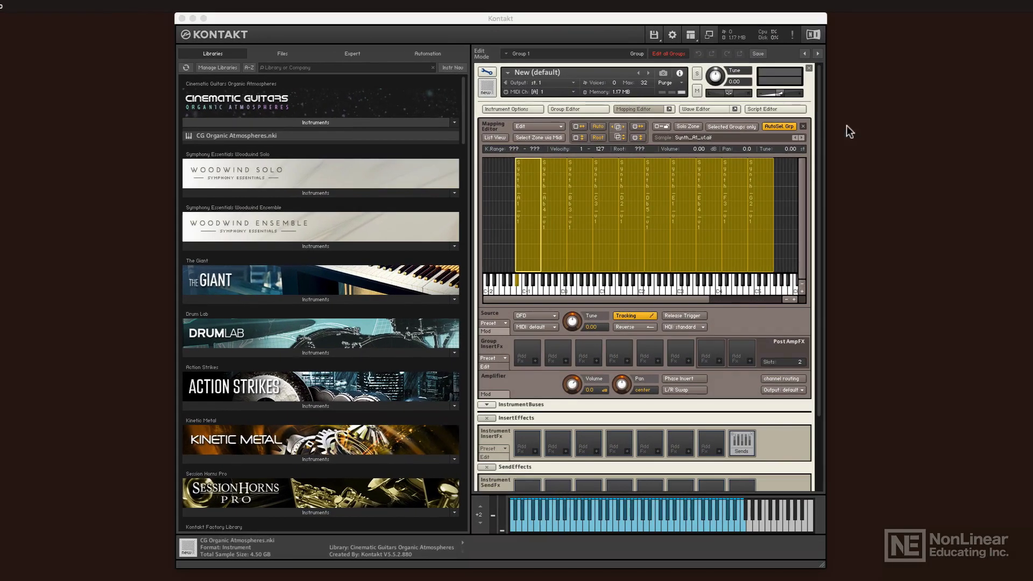
click(598, 124)
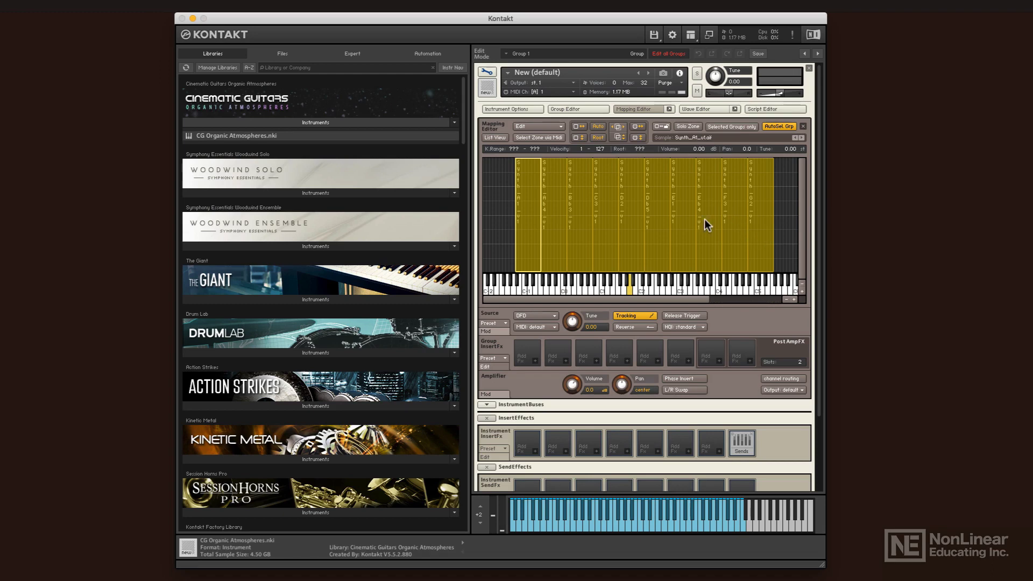
click(489, 71)
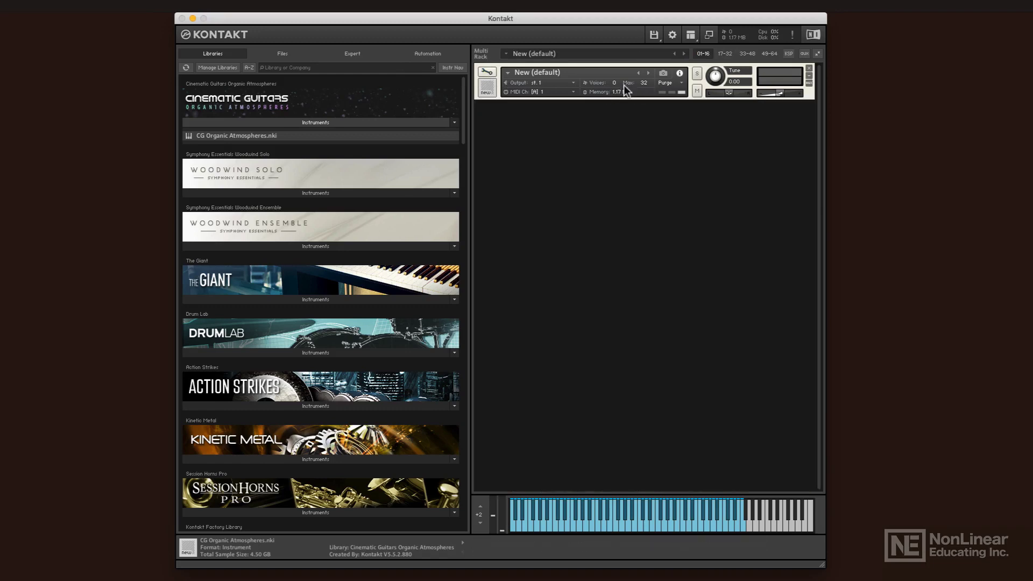
Load The Giant.nki set to omni MIDI, and lower New (default)'s volume slider.
click(297, 299)
double_click(261, 323)
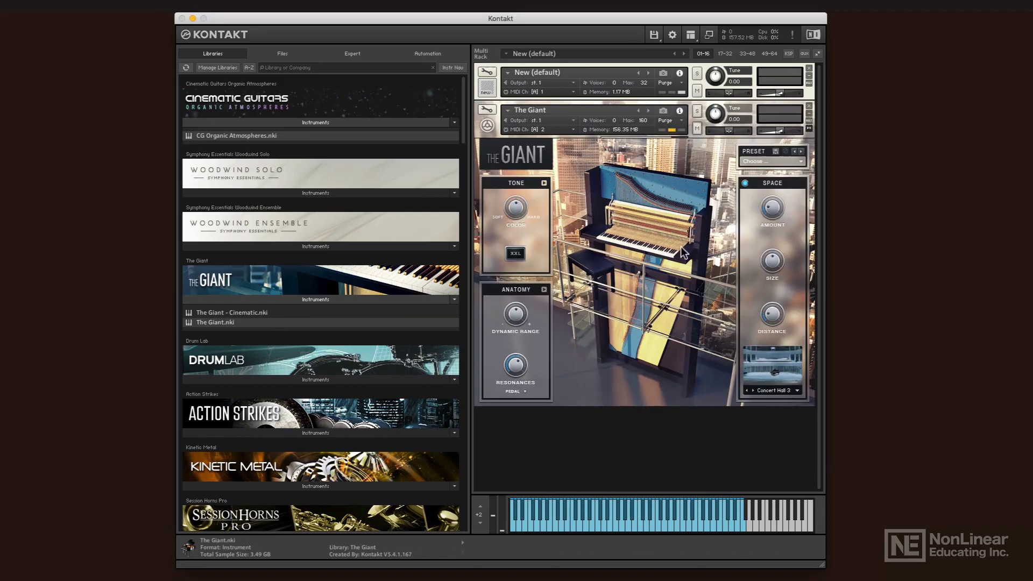
click(531, 131)
click(536, 130)
click(544, 141)
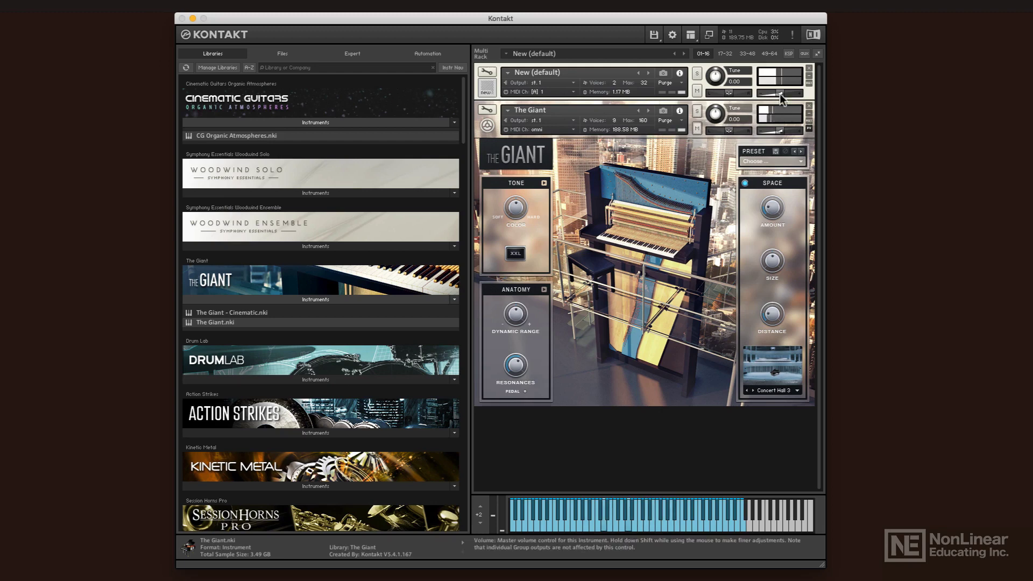
drag(779, 94, 769, 94)
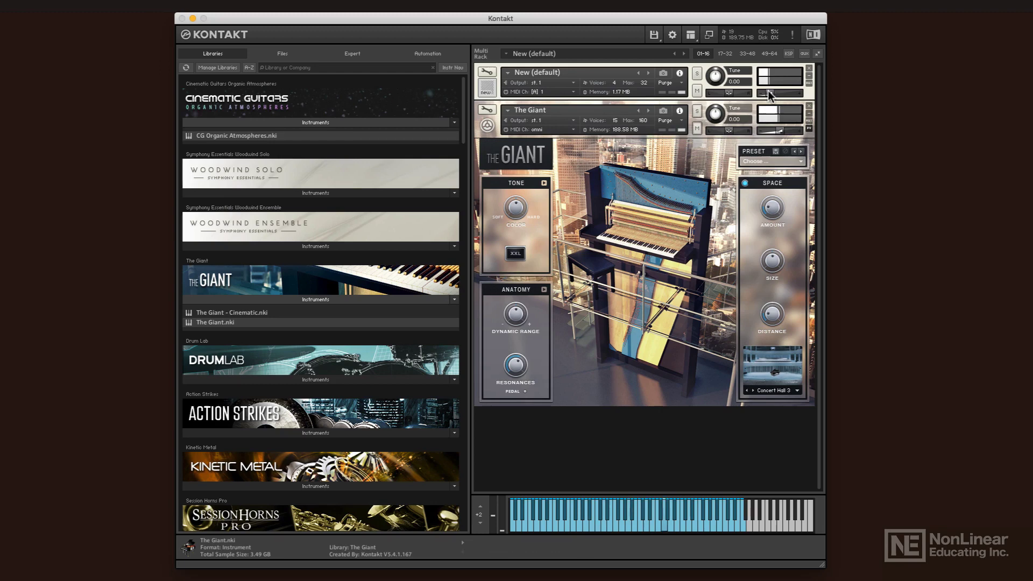